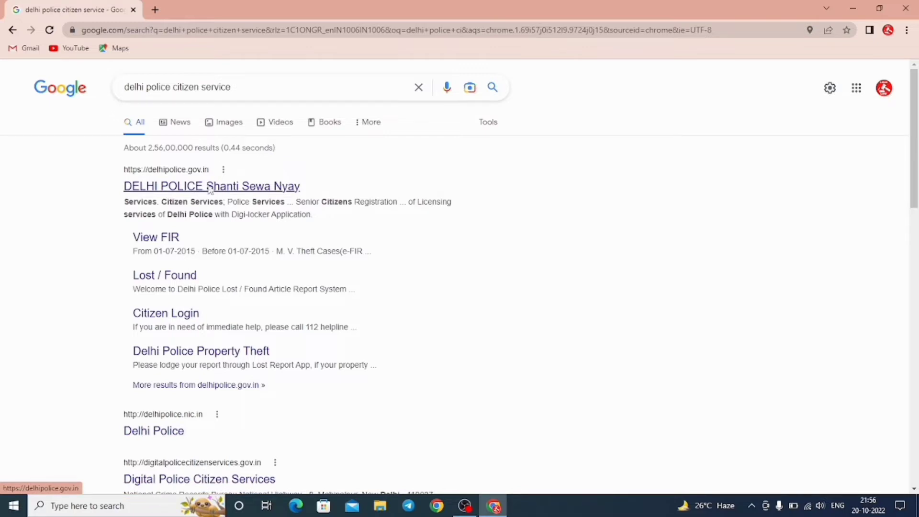
Open delhipolice.gov.in and launch the Domestic Help/Tenant Registration service from the Services section.
click(210, 188)
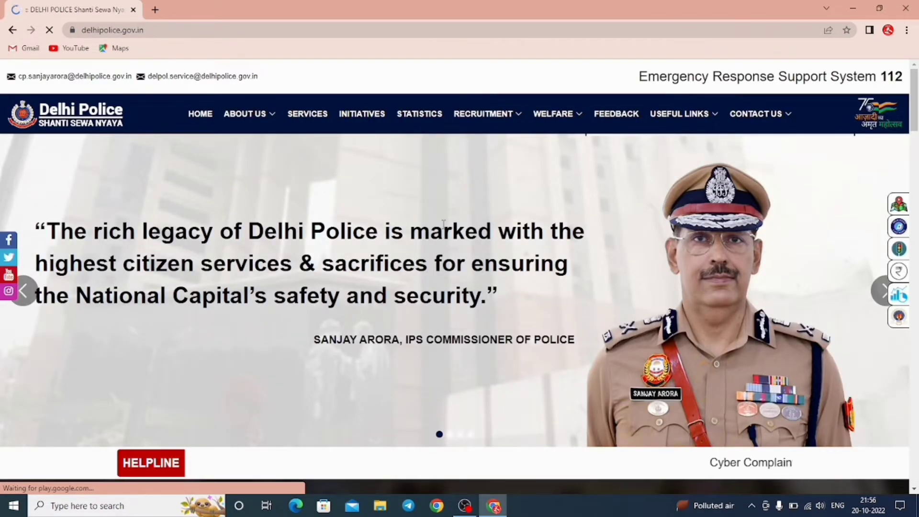
scroll(444, 224, down, 4)
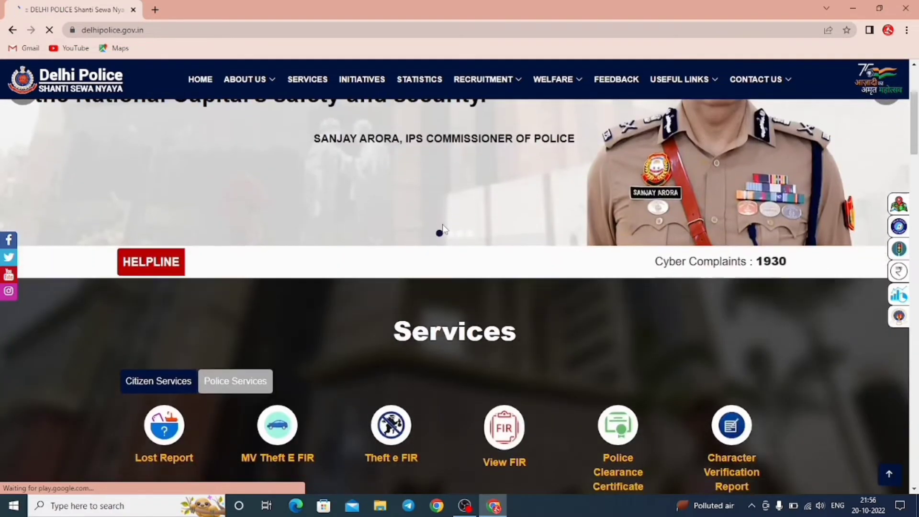
scroll(443, 229, down, 2)
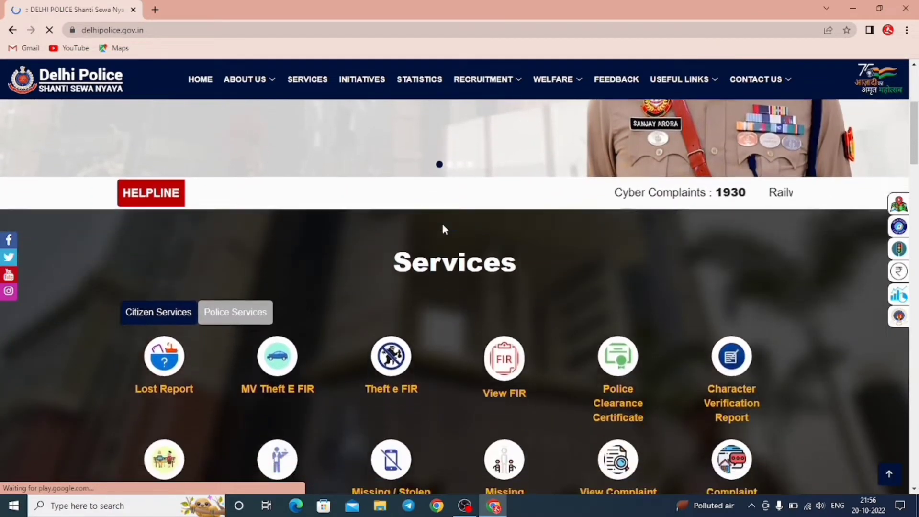
scroll(443, 226, down, 2)
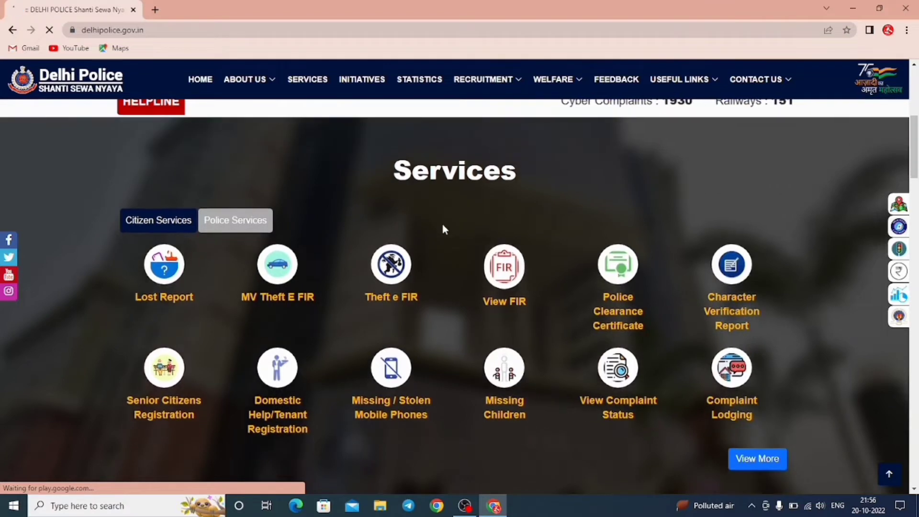
scroll(445, 230, down, 1)
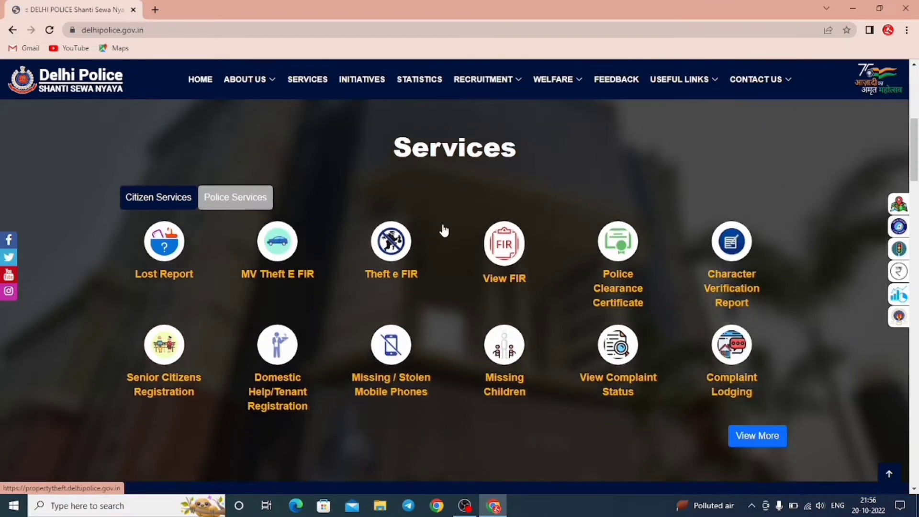
click(284, 354)
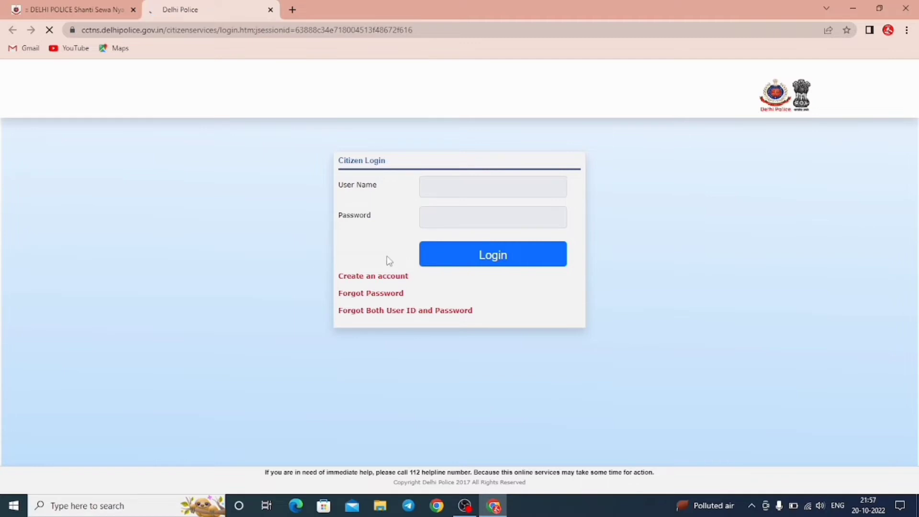
Choose 'Create an account' on the Citizen Login page to open the Citizen Registration form.
click(361, 282)
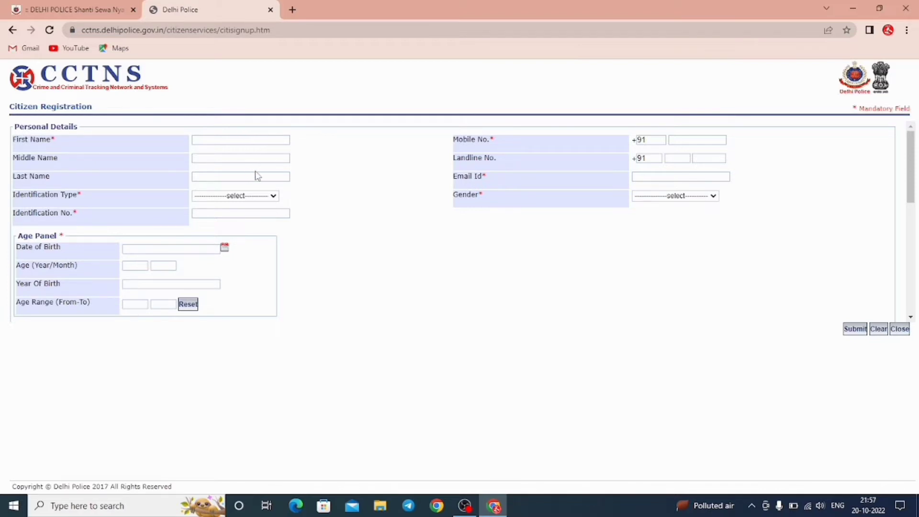
Look over the Identification Type choices and the Date of Birth field, then go back to Citizen Login.
click(246, 197)
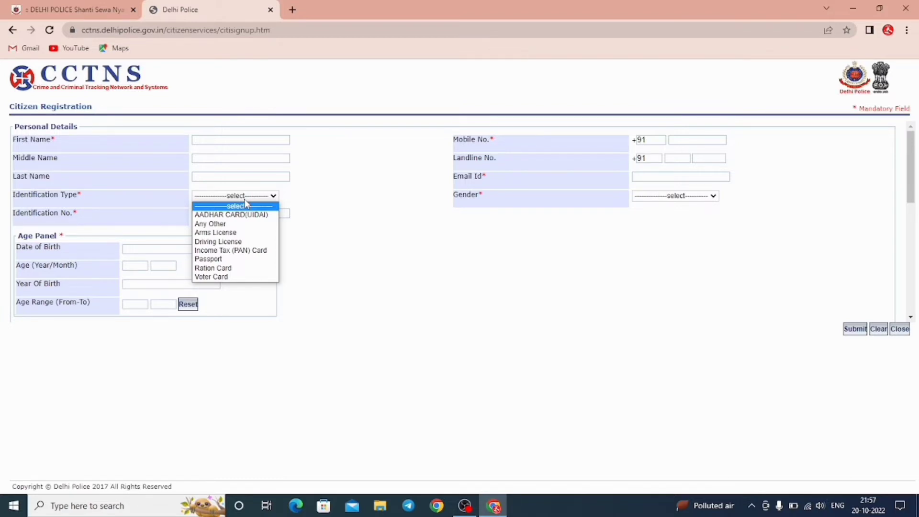
click(246, 205)
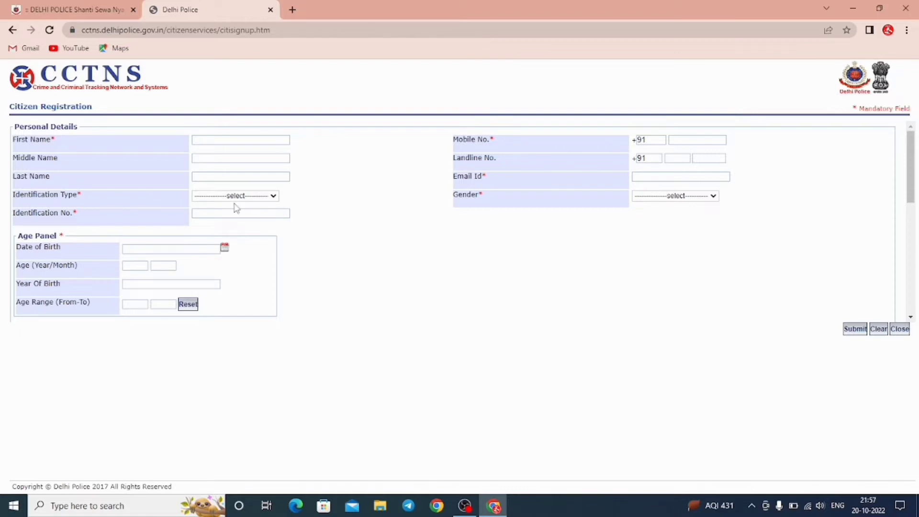
click(160, 248)
click(12, 31)
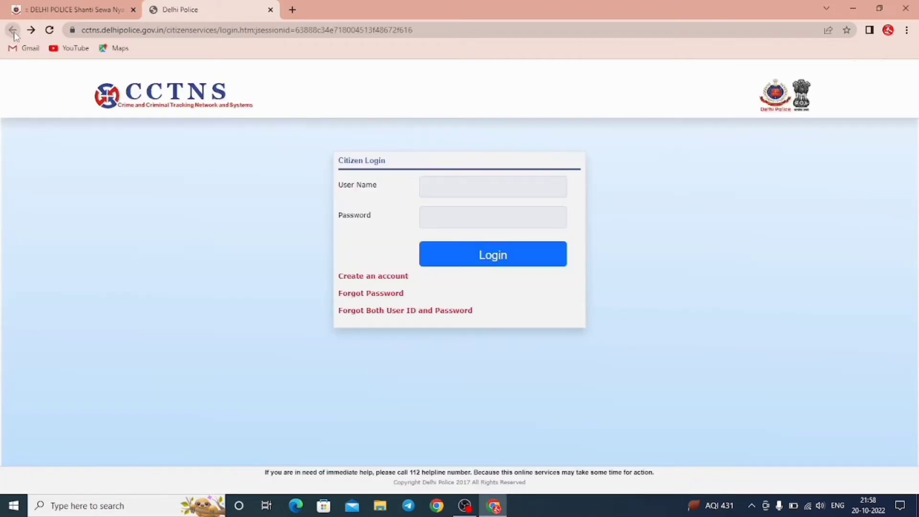
Attempt a login with a user name and password, then log out the already-active session.
click(455, 184)
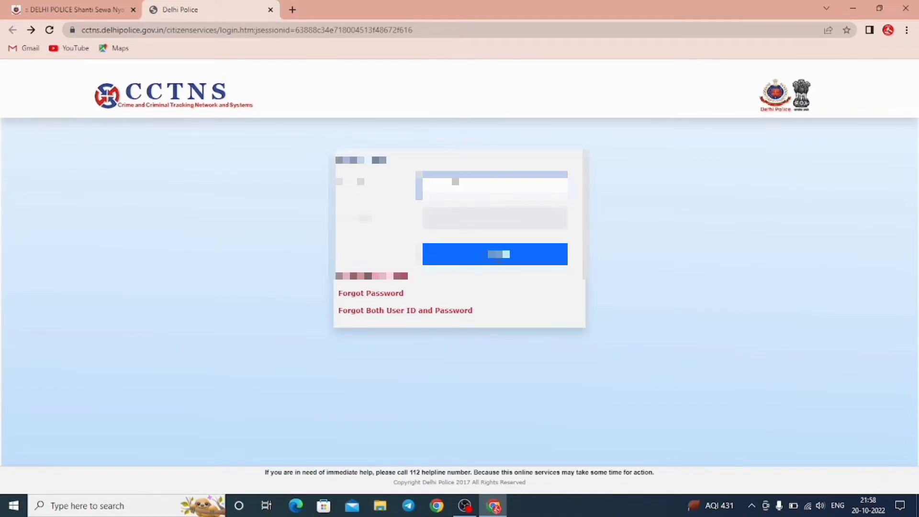
click(462, 217)
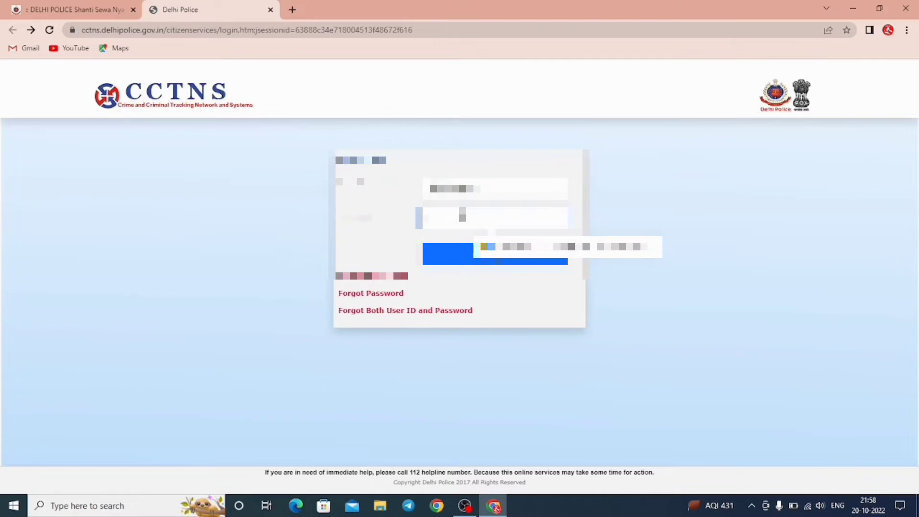
key(Escape)
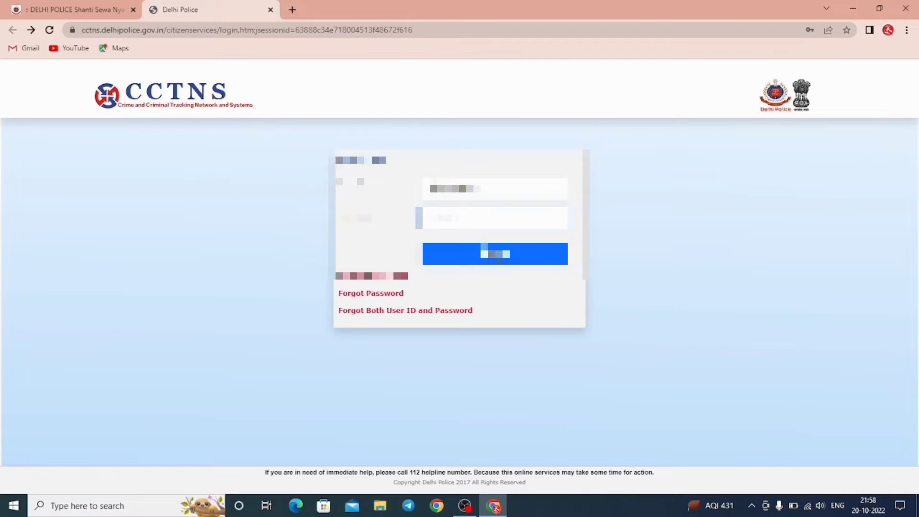
click(492, 261)
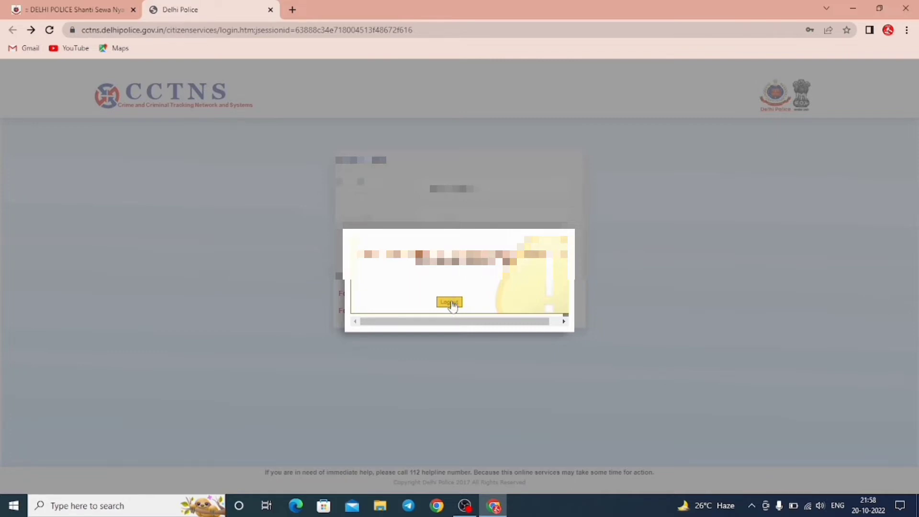
click(455, 309)
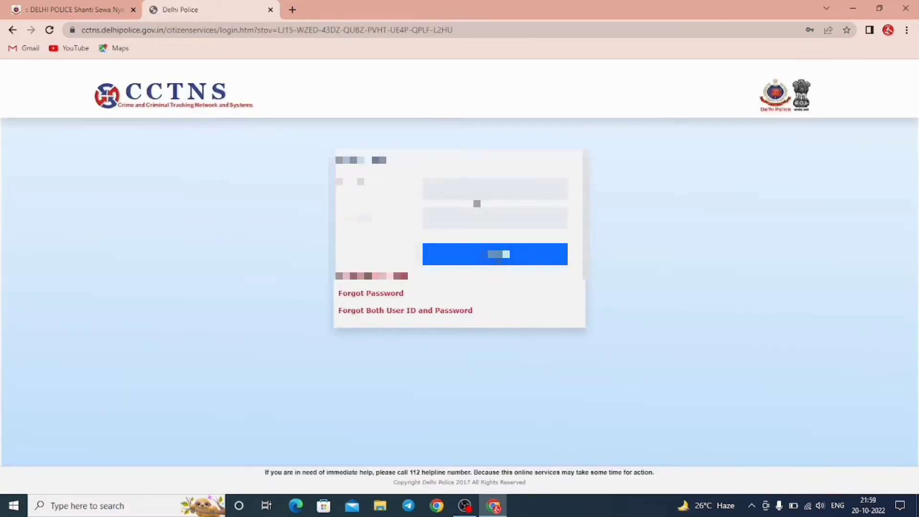
Log in to the citizen portal with the user ID and account password.
click(477, 191)
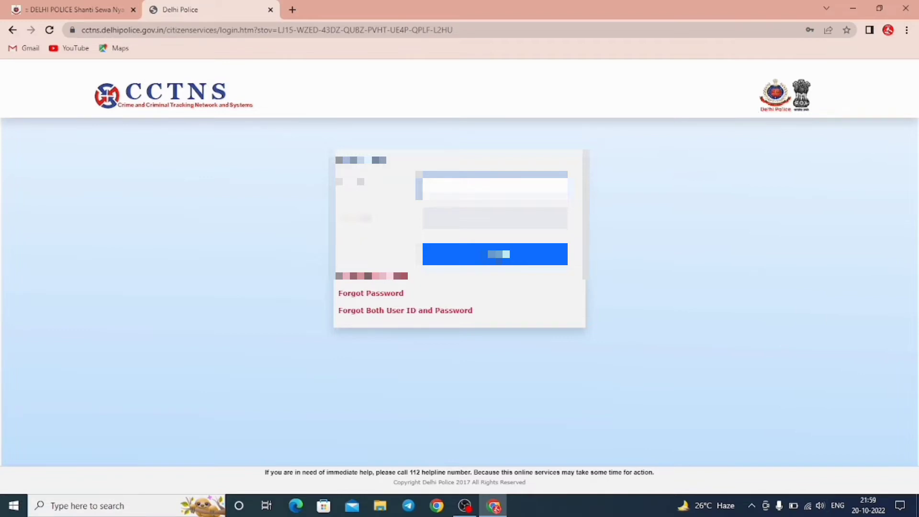
click(493, 218)
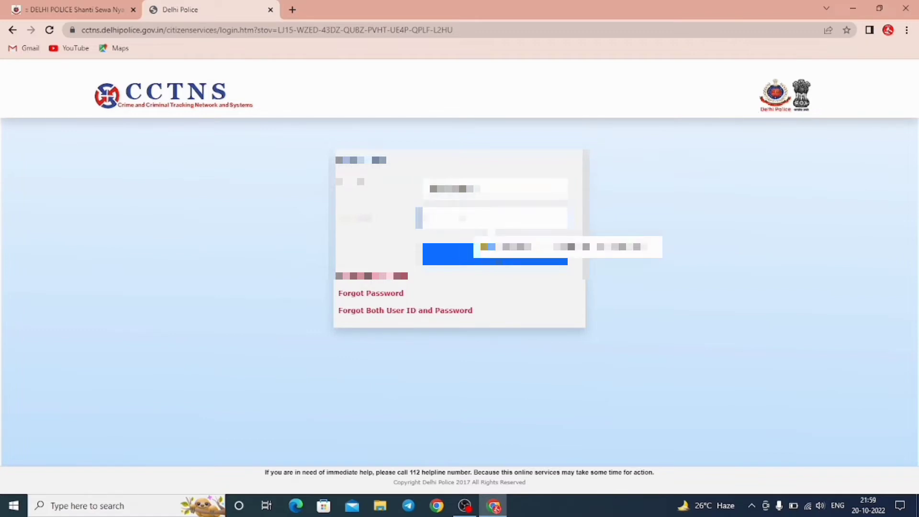
text(1)
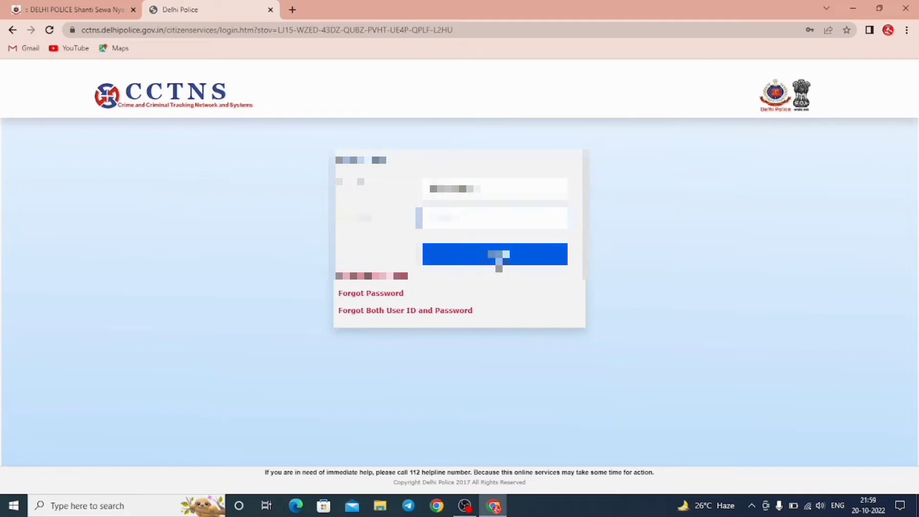
click(498, 257)
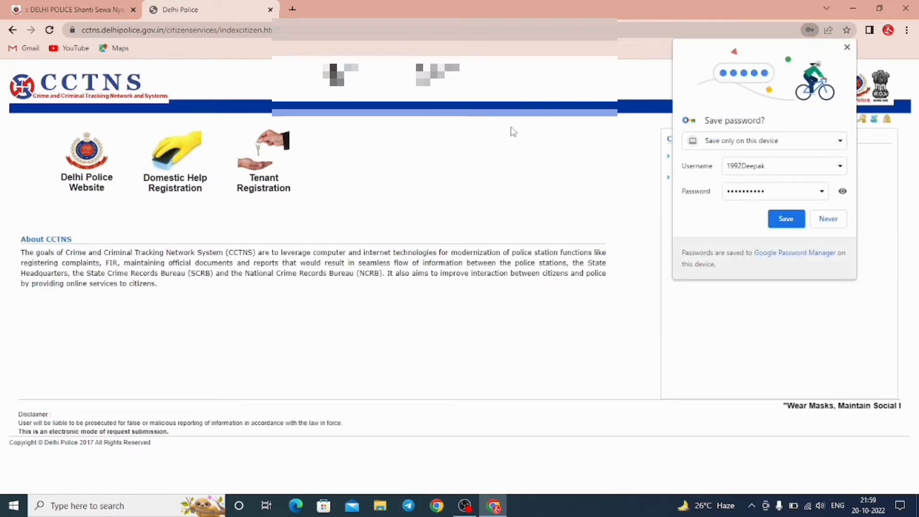
Save the login in Chrome and choose Add Tenant/PG Registration Detail under Tenant Registration.
click(787, 220)
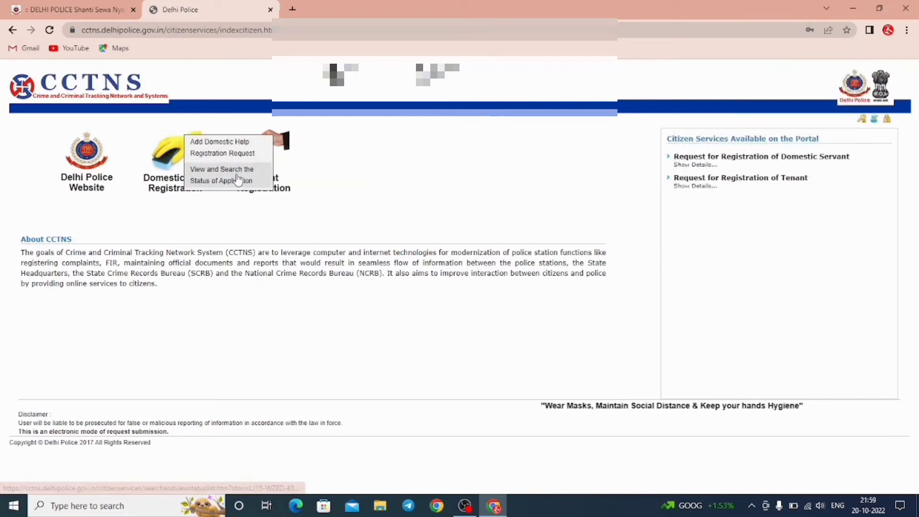
mouse_move(307, 161)
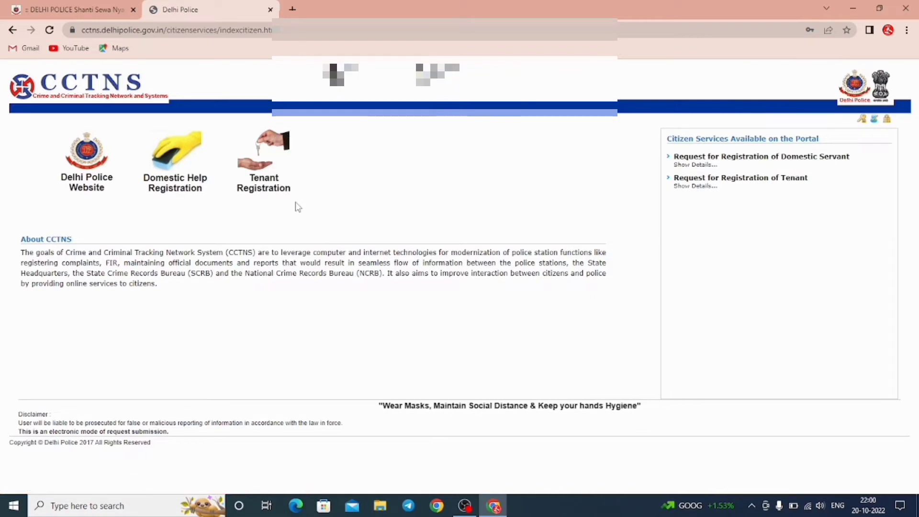
mouse_move(285, 191)
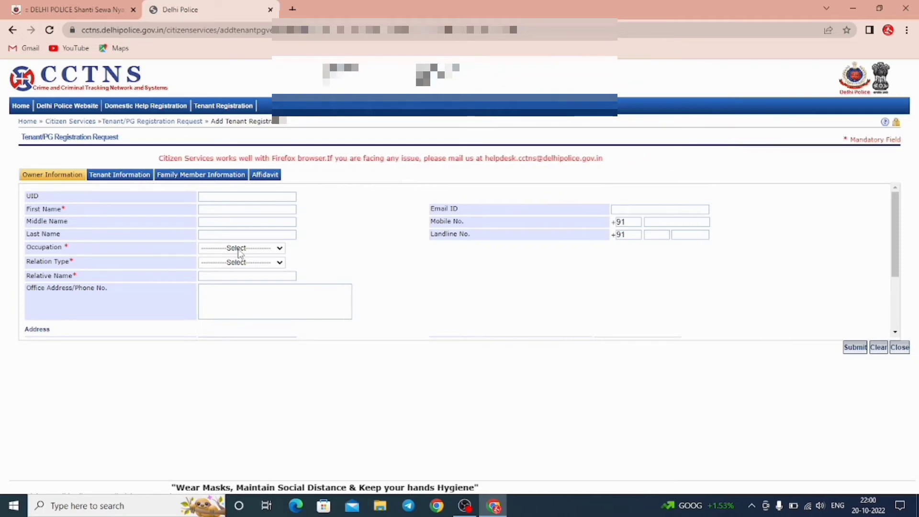
click(238, 249)
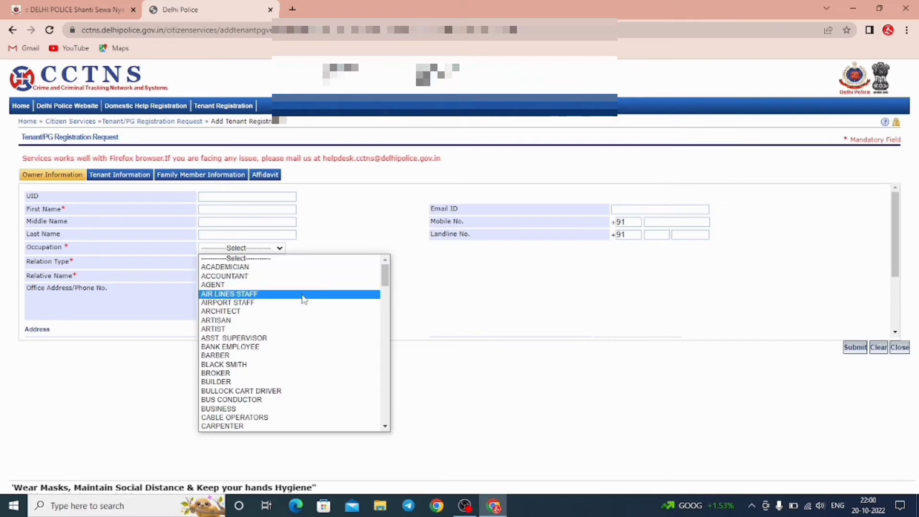
click(459, 317)
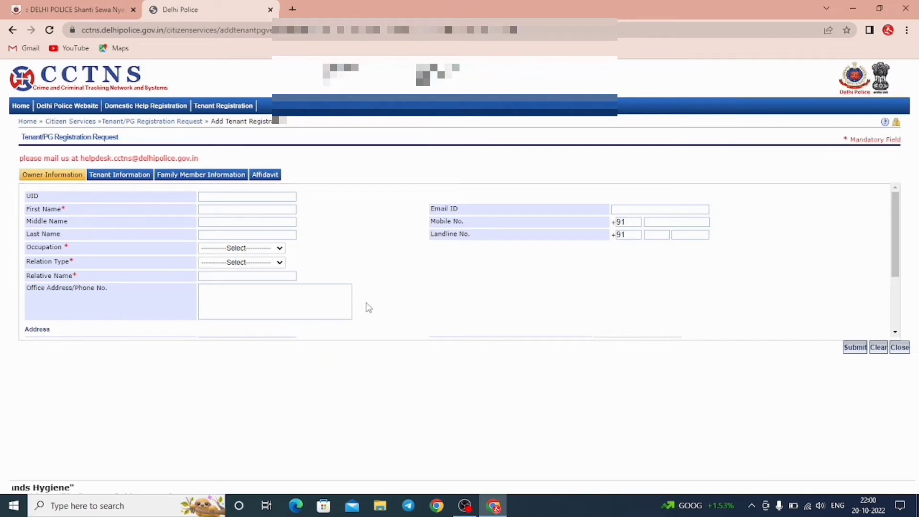
click(253, 264)
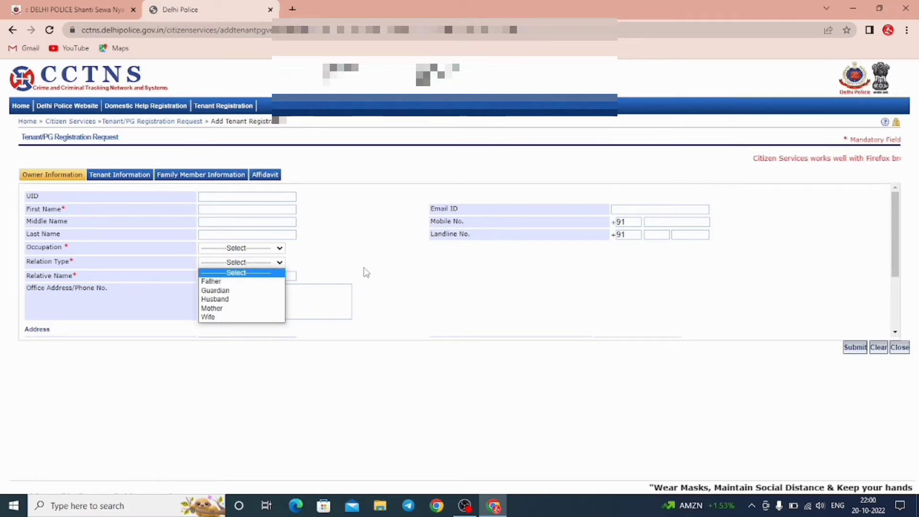
click(367, 272)
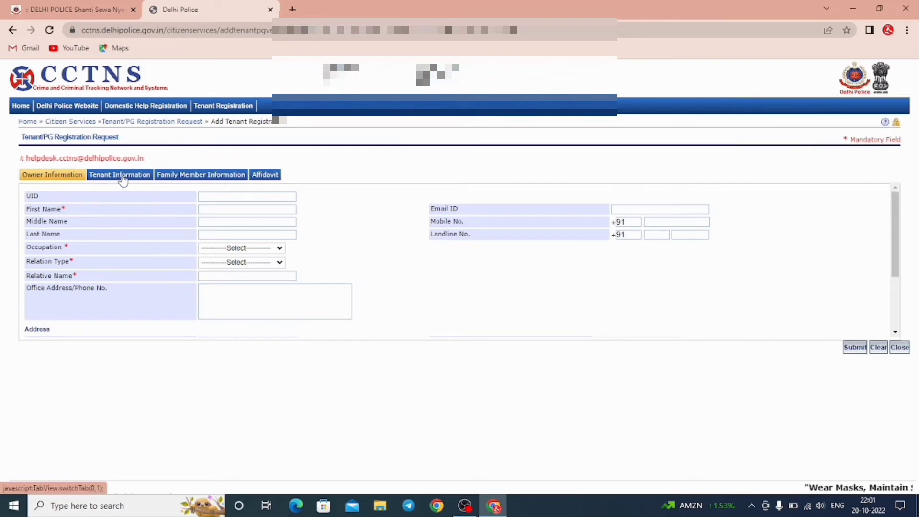
click(120, 175)
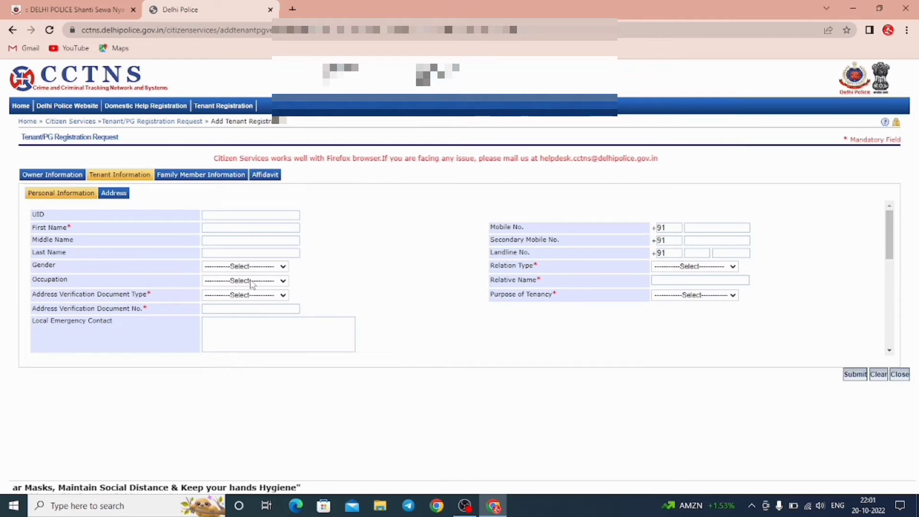
click(244, 280)
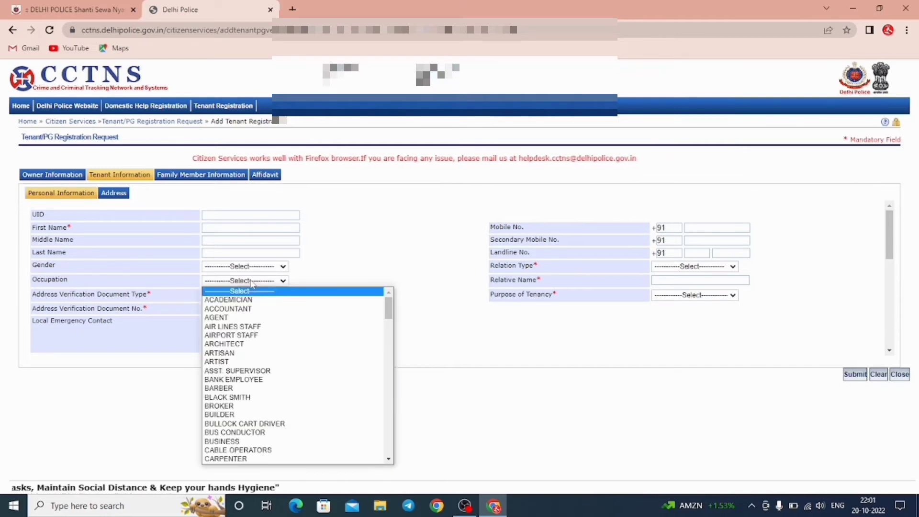
click(401, 248)
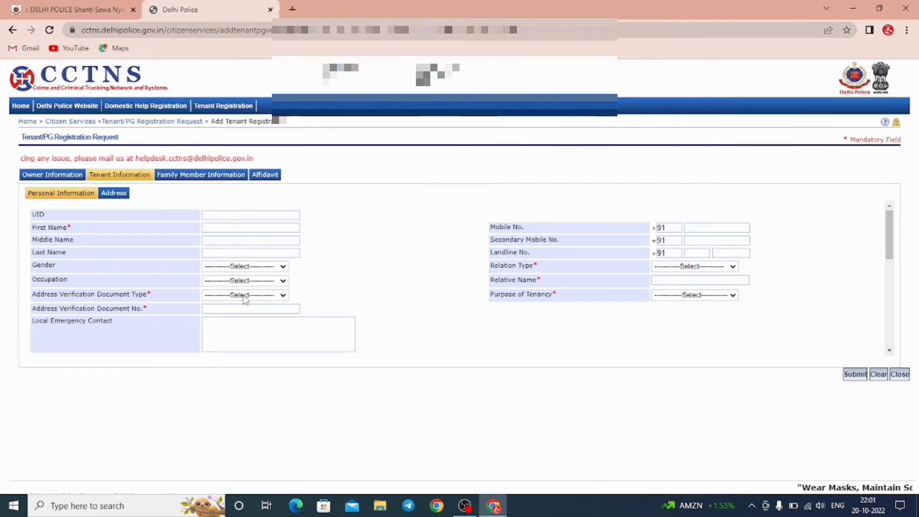
click(246, 296)
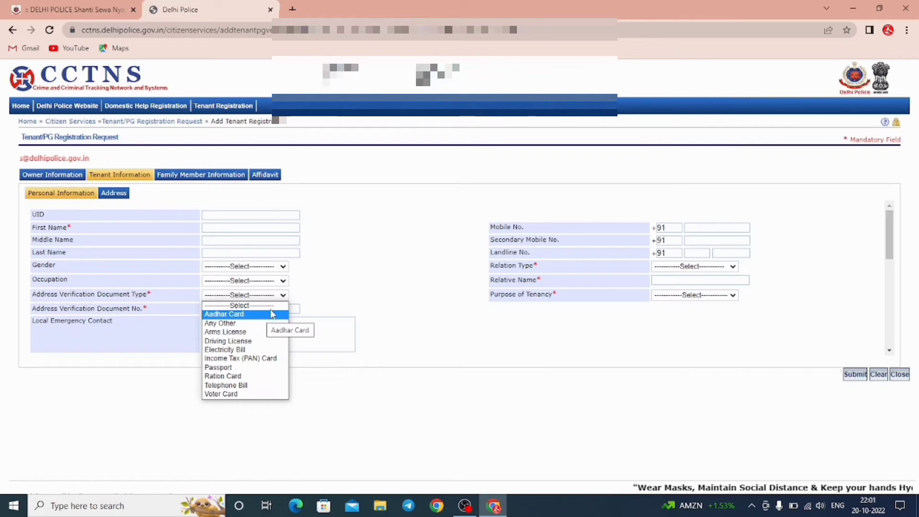
click(380, 286)
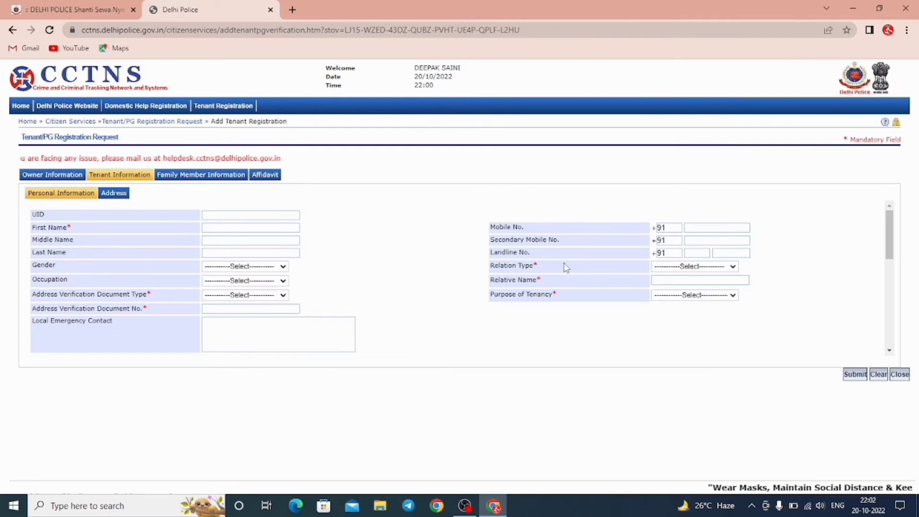
click(697, 267)
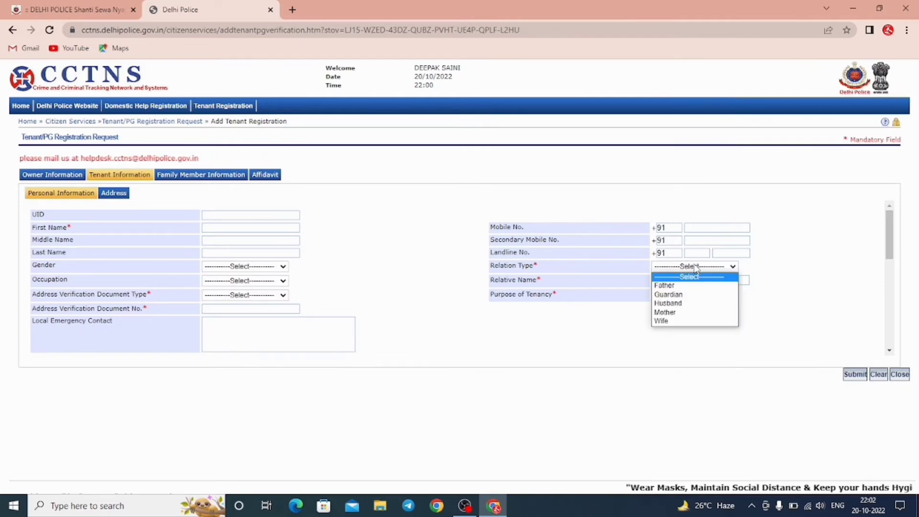
click(599, 340)
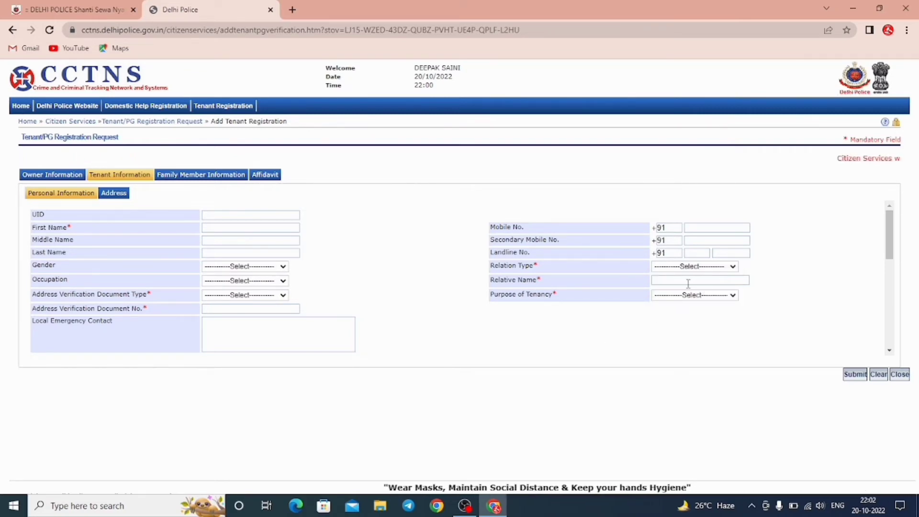
click(709, 296)
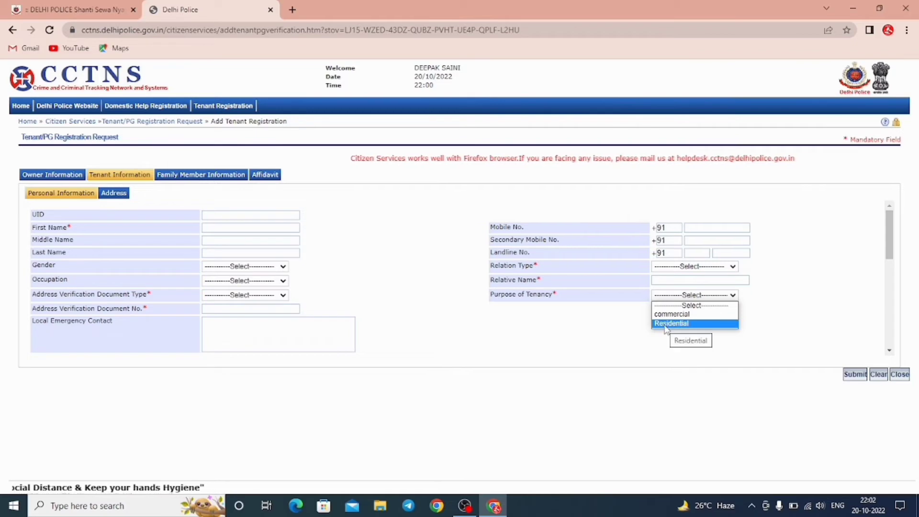
click(511, 345)
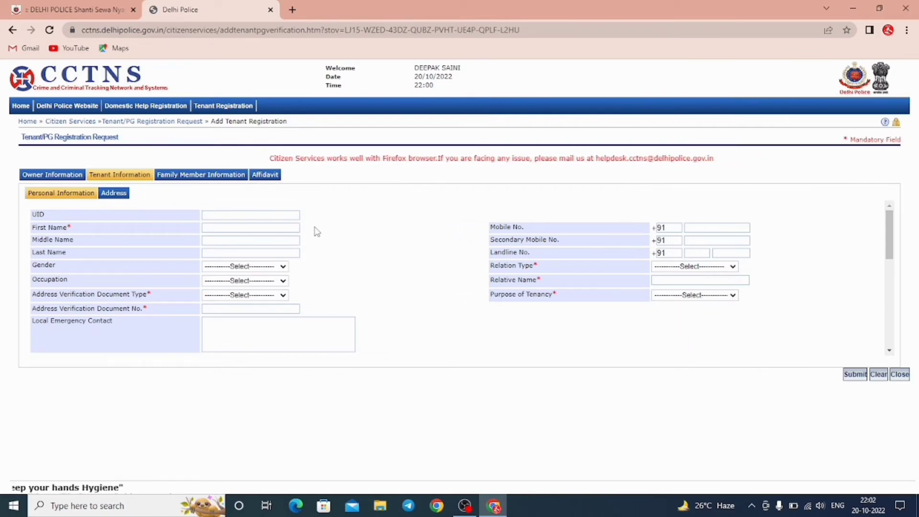
Show the Family Member Information section and review its Address Verification Document Type choices without changing them.
click(217, 177)
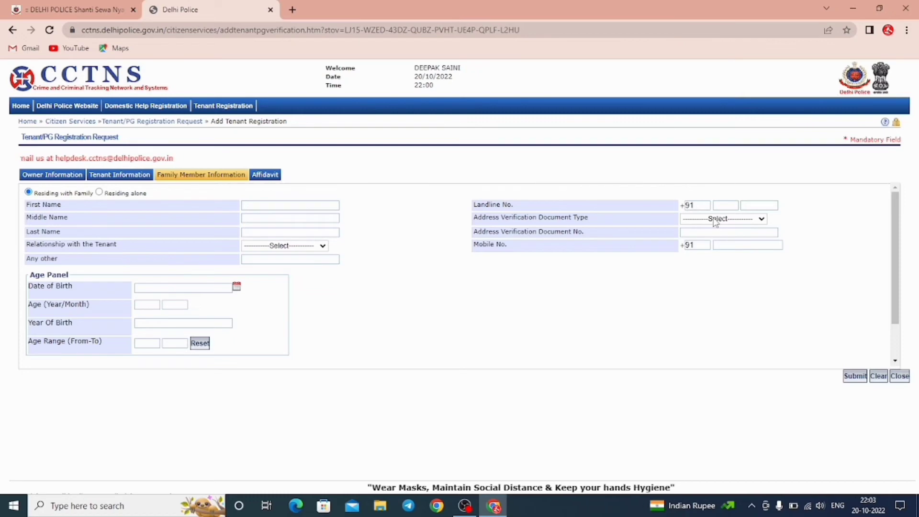
click(715, 220)
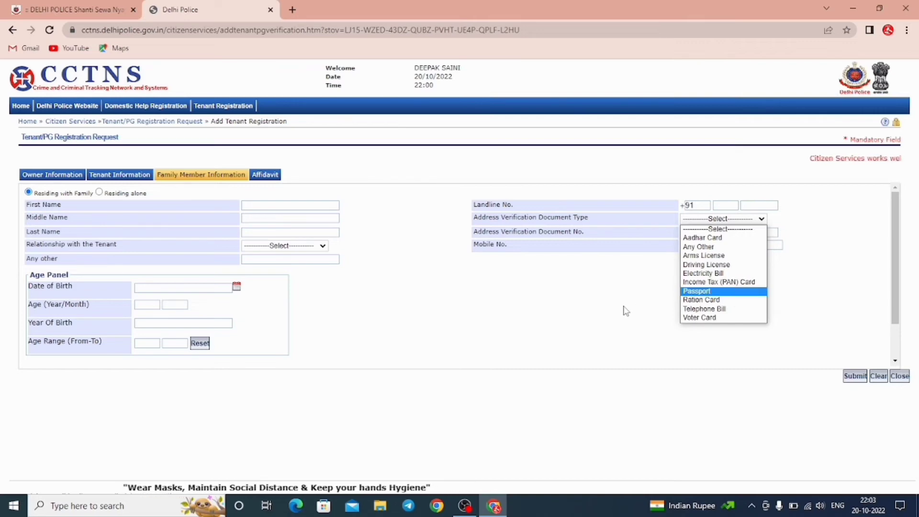
click(626, 311)
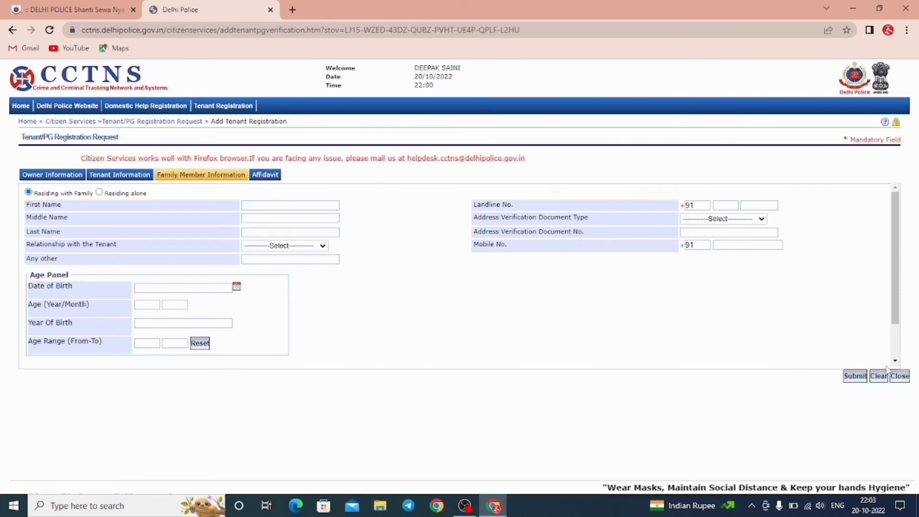
Show the Affidavit section, dated 20/10/2022 with the criminal-record answer No.
click(265, 175)
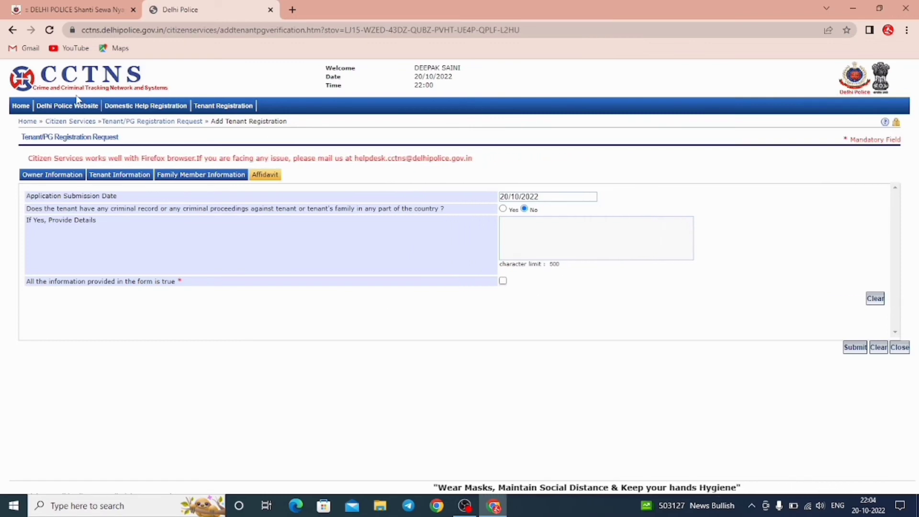
Pass through Owner Information and return to the Tenant Information personal details section.
click(52, 176)
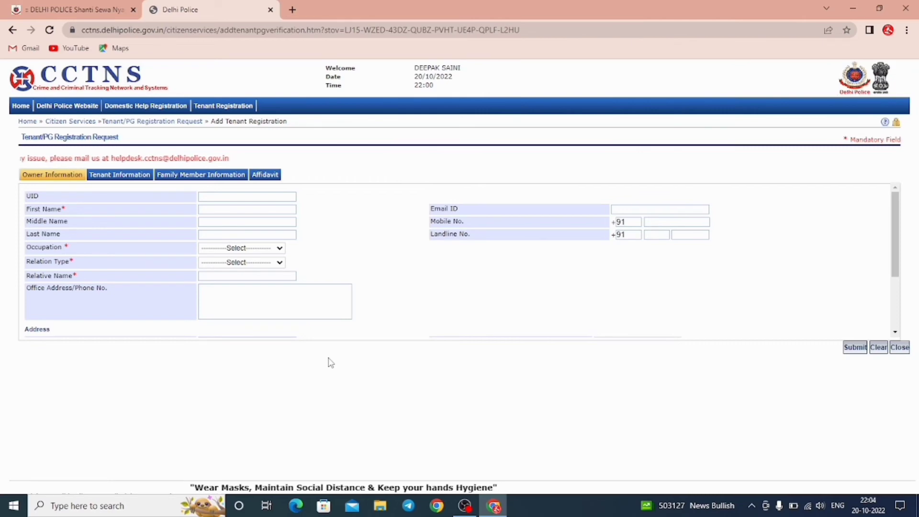
click(123, 177)
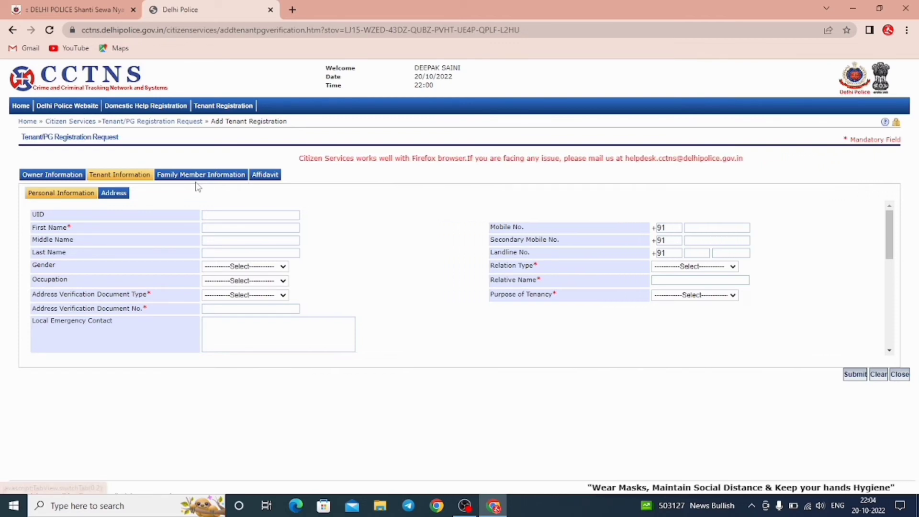
Show the tenant's Previous Address fields under Address, with Country INDIA and State DELHI.
click(111, 194)
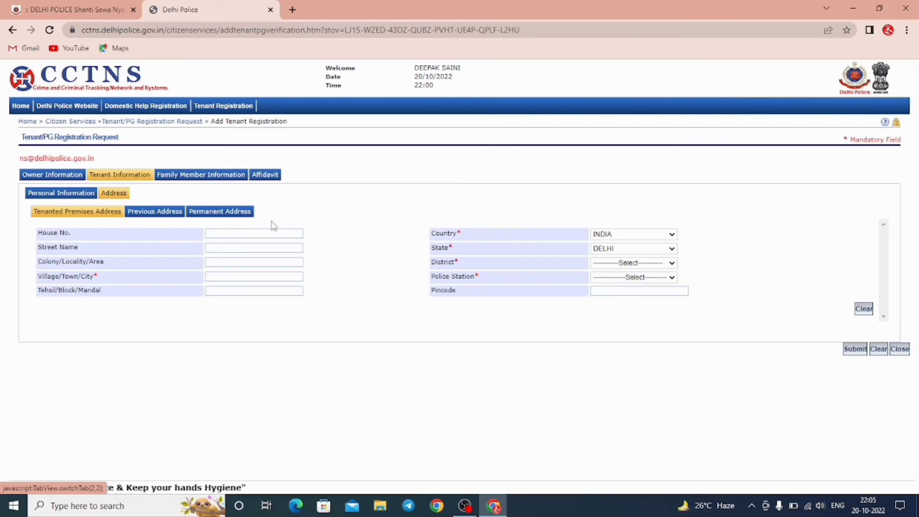
click(153, 213)
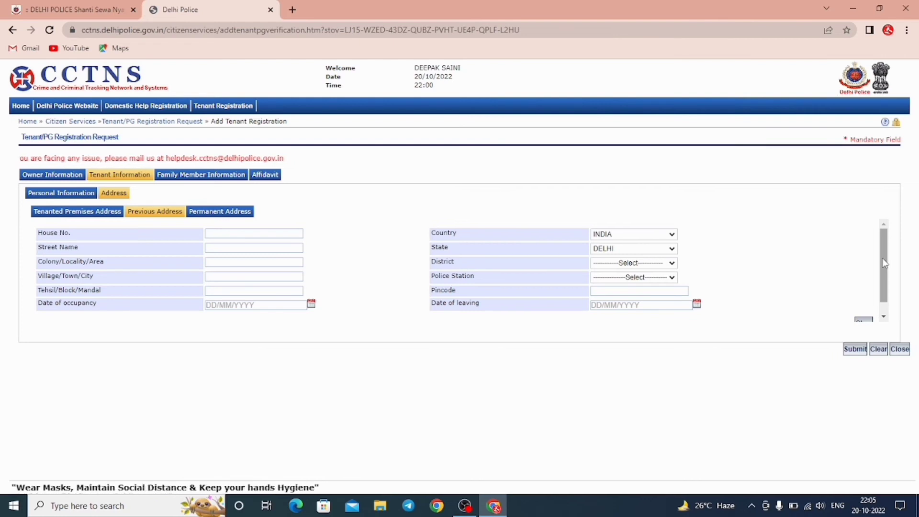
drag(884, 263, 883, 288)
scroll(812, 253, up, 1)
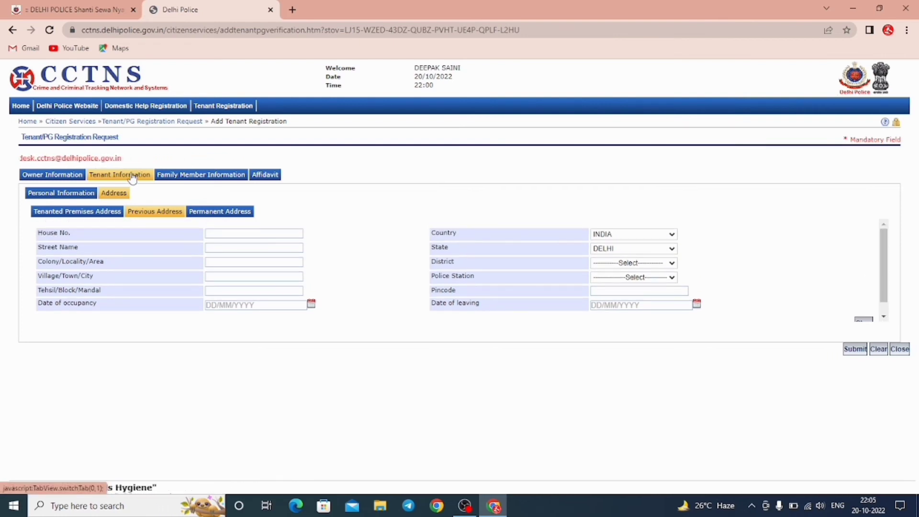
Review the Family Member Details table, then go back to the still-blank Owner Information section.
click(191, 175)
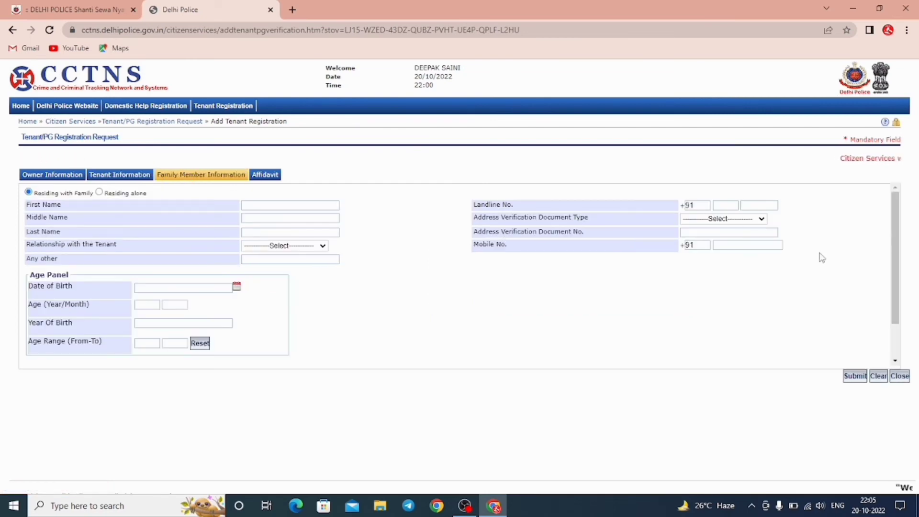
drag(897, 255, 894, 300)
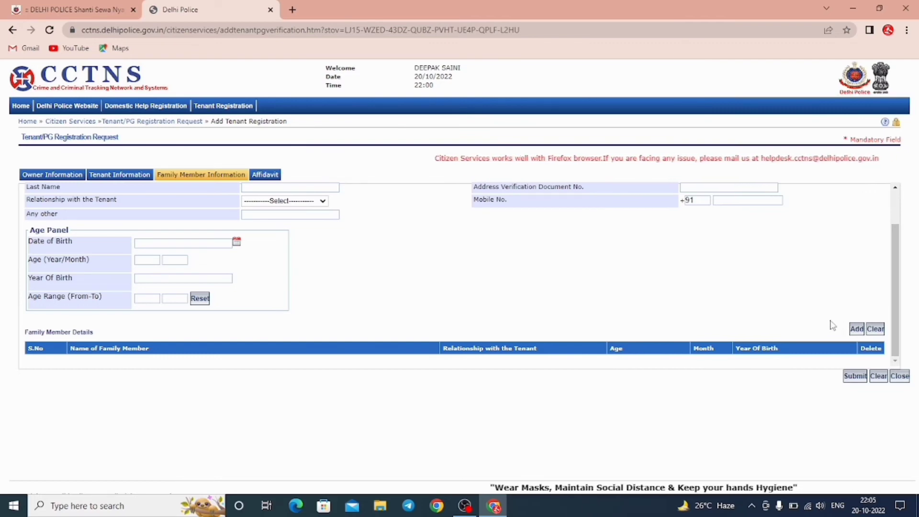
click(58, 174)
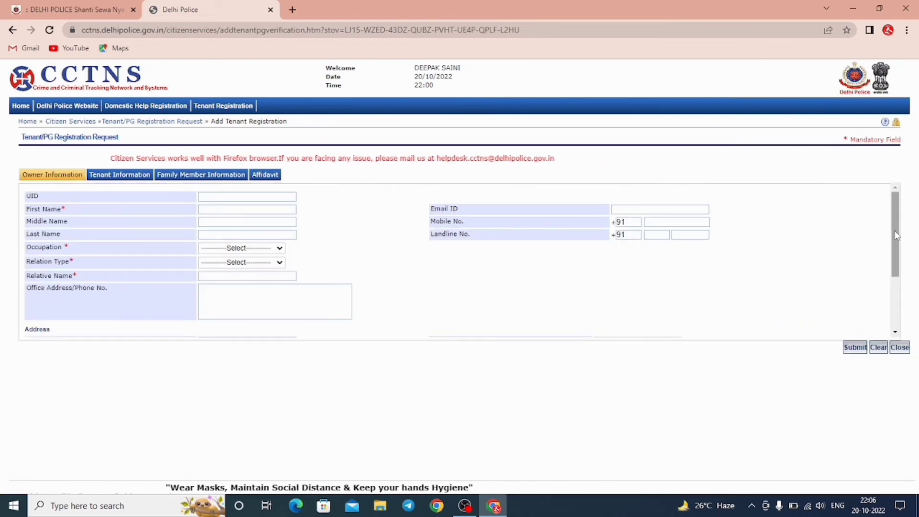
Scroll the Owner Information panel down to the address fields, showing Country INDIA and State DELHI.
drag(897, 235, 894, 259)
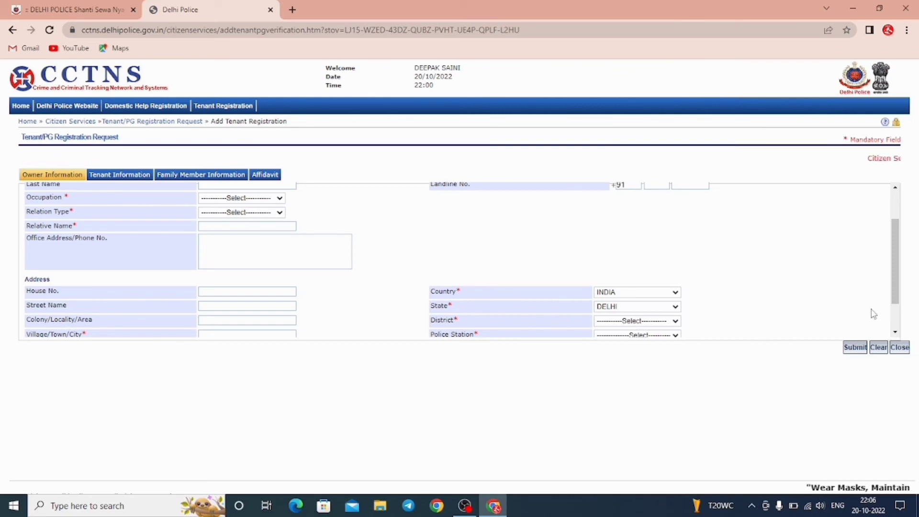
drag(896, 284, 894, 312)
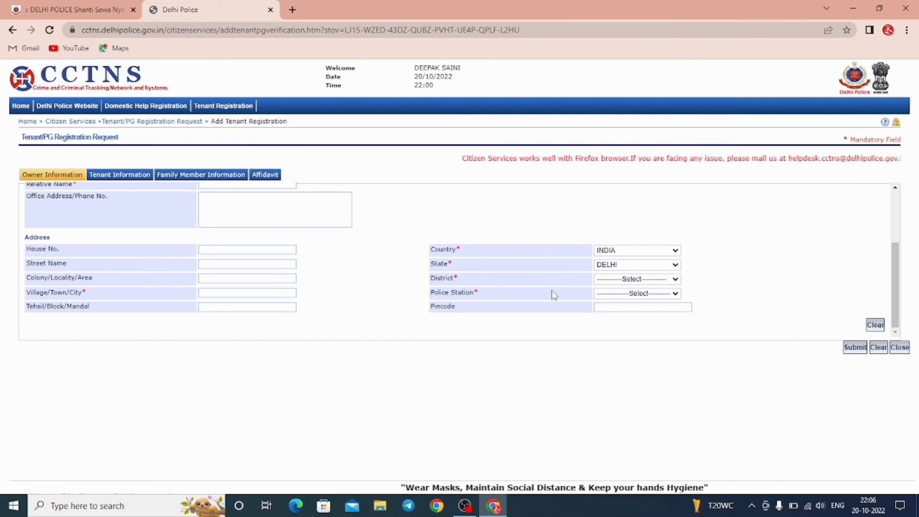
Step through Tenant and Family Member sections to the Affidavit tab with criminal record 'No', then bring OBS forward.
click(130, 176)
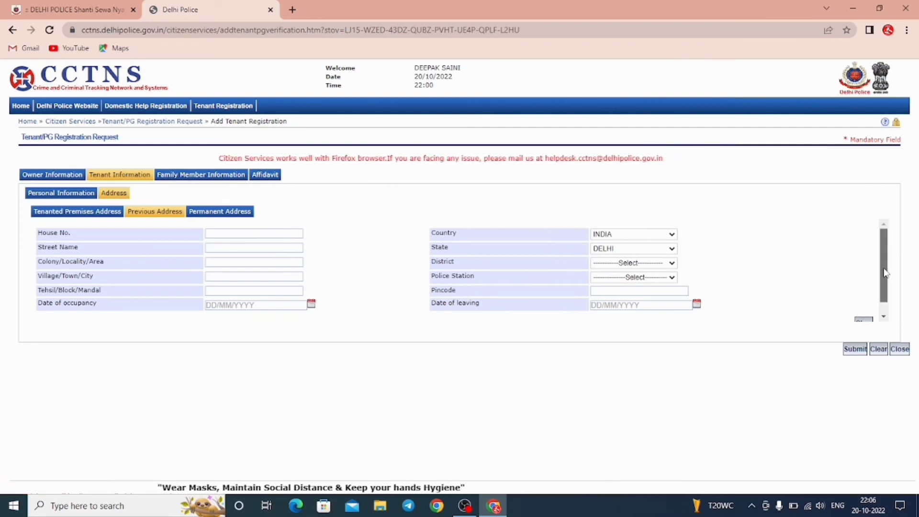
scroll(884, 314, down, 1)
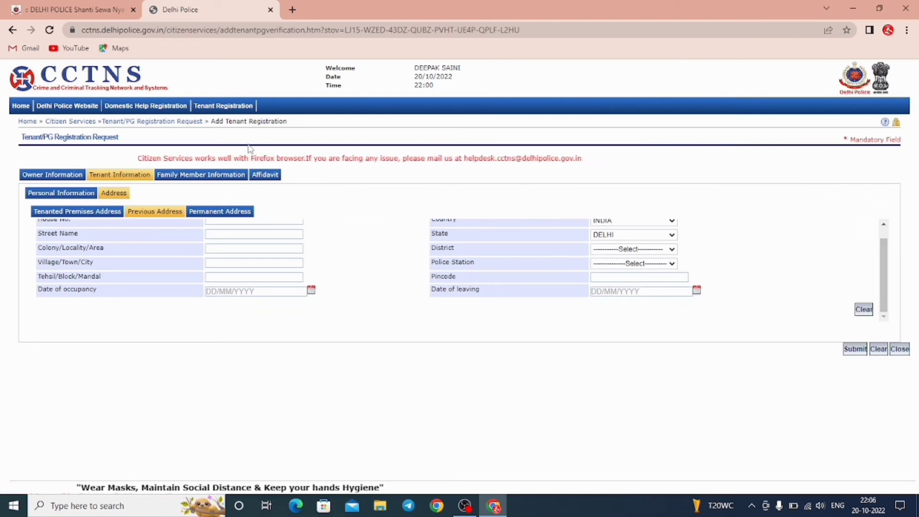
click(216, 175)
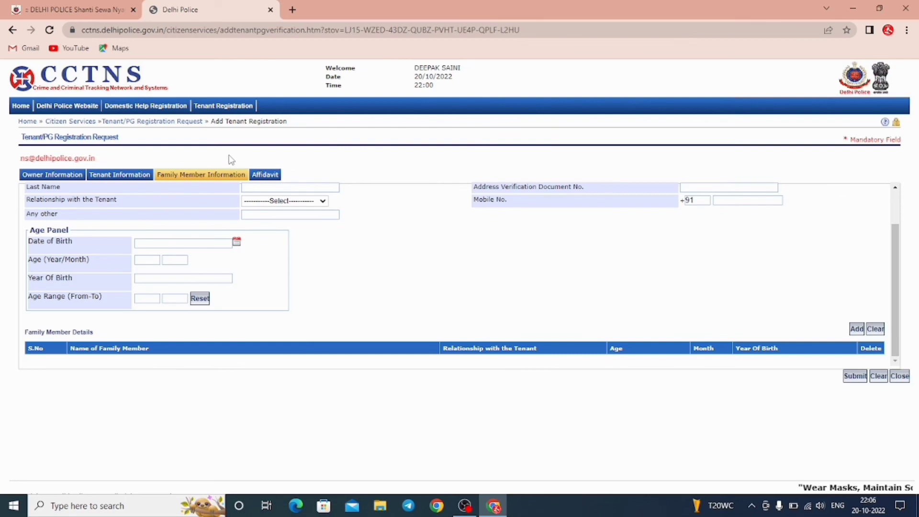
click(270, 175)
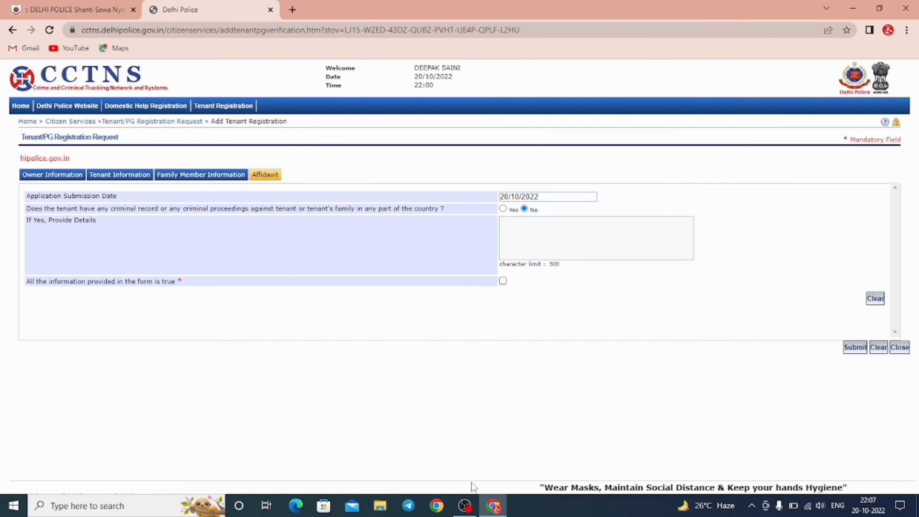
click(466, 507)
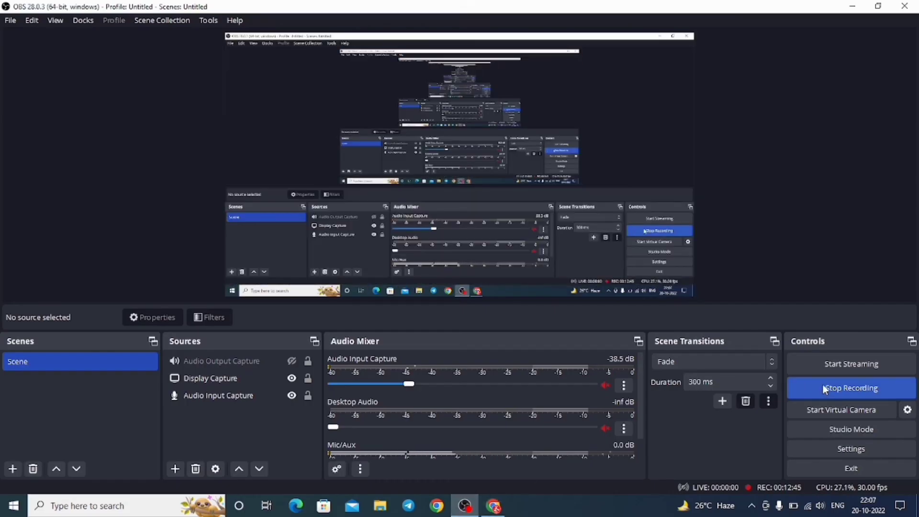